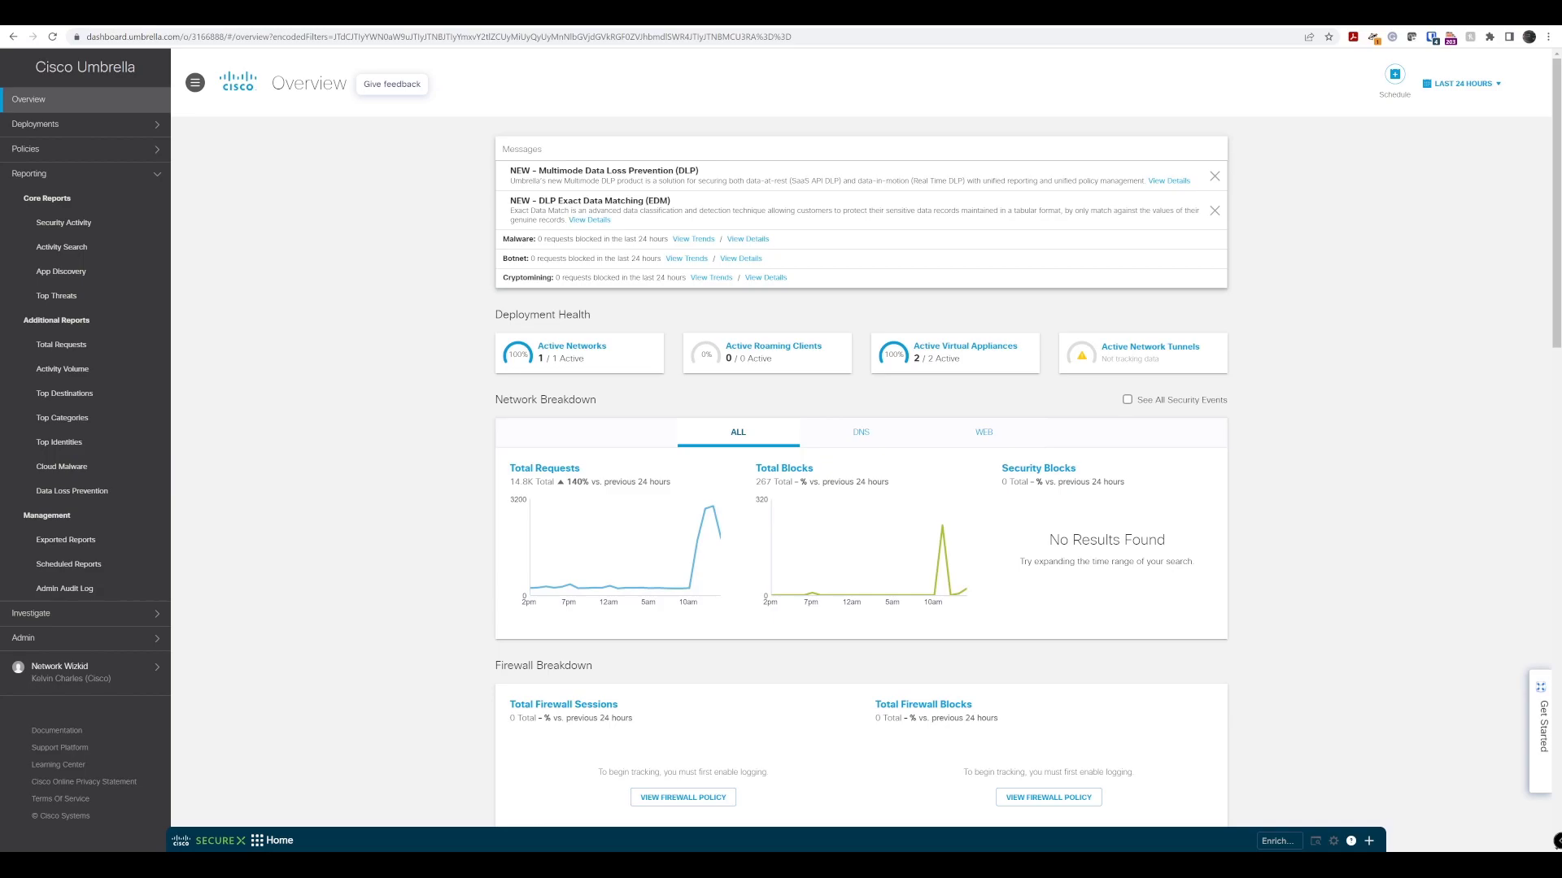
# - Expand Policies in the sidebar to reveal the Management and Policy Components submenus
pyautogui.click(97, 150)
# - Go to the DNS Policies page under Management
pyautogui.click(95, 204)
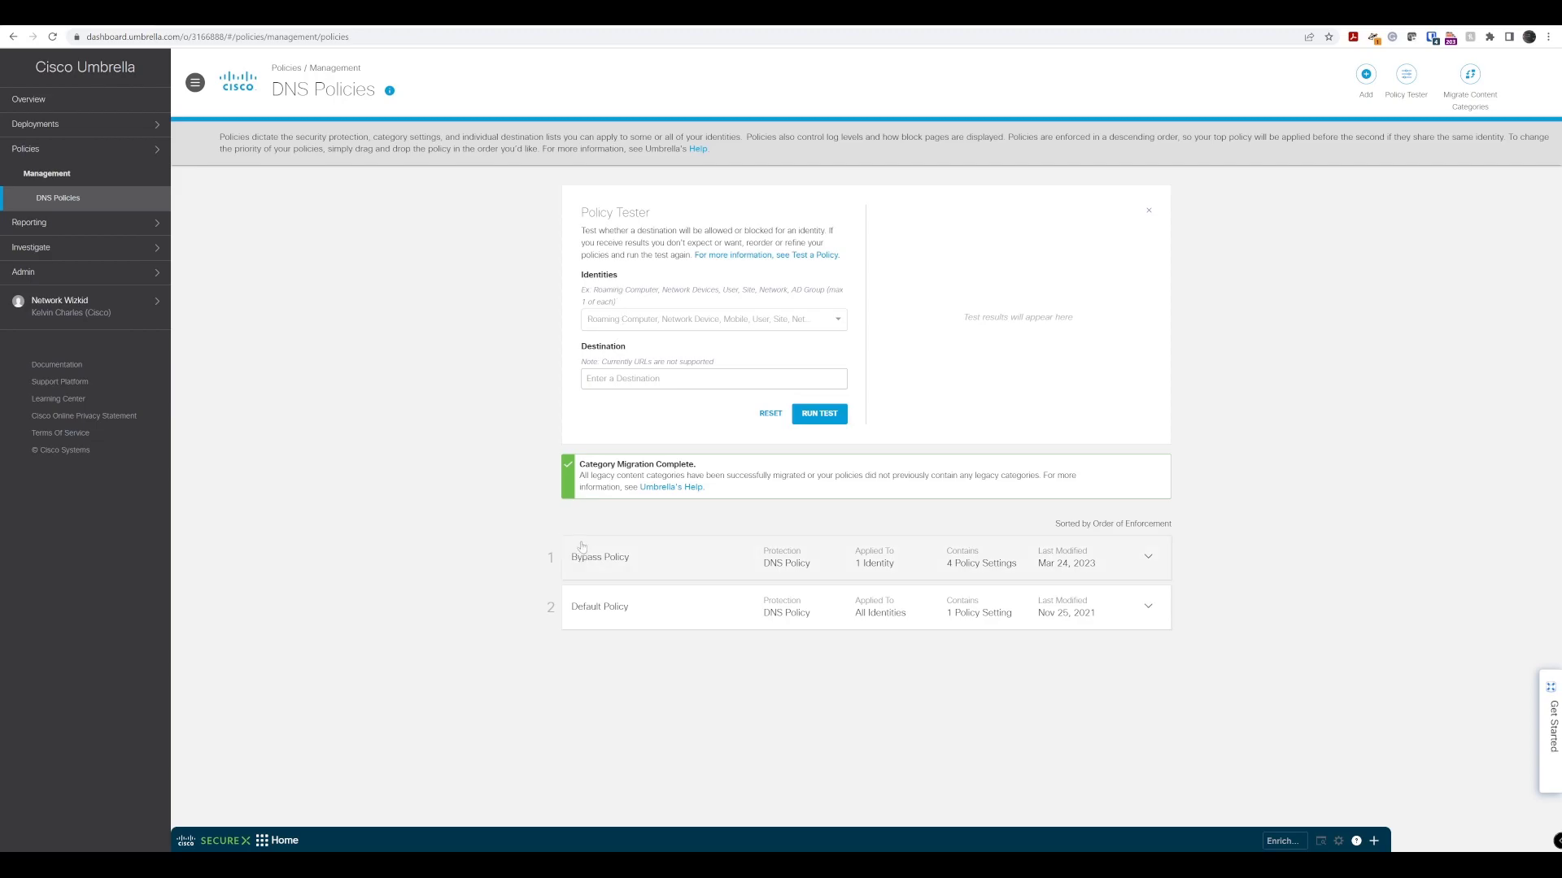
# - Test facebook.com against the Lab Network identity in the Policy Tester
pyautogui.click(598, 320)
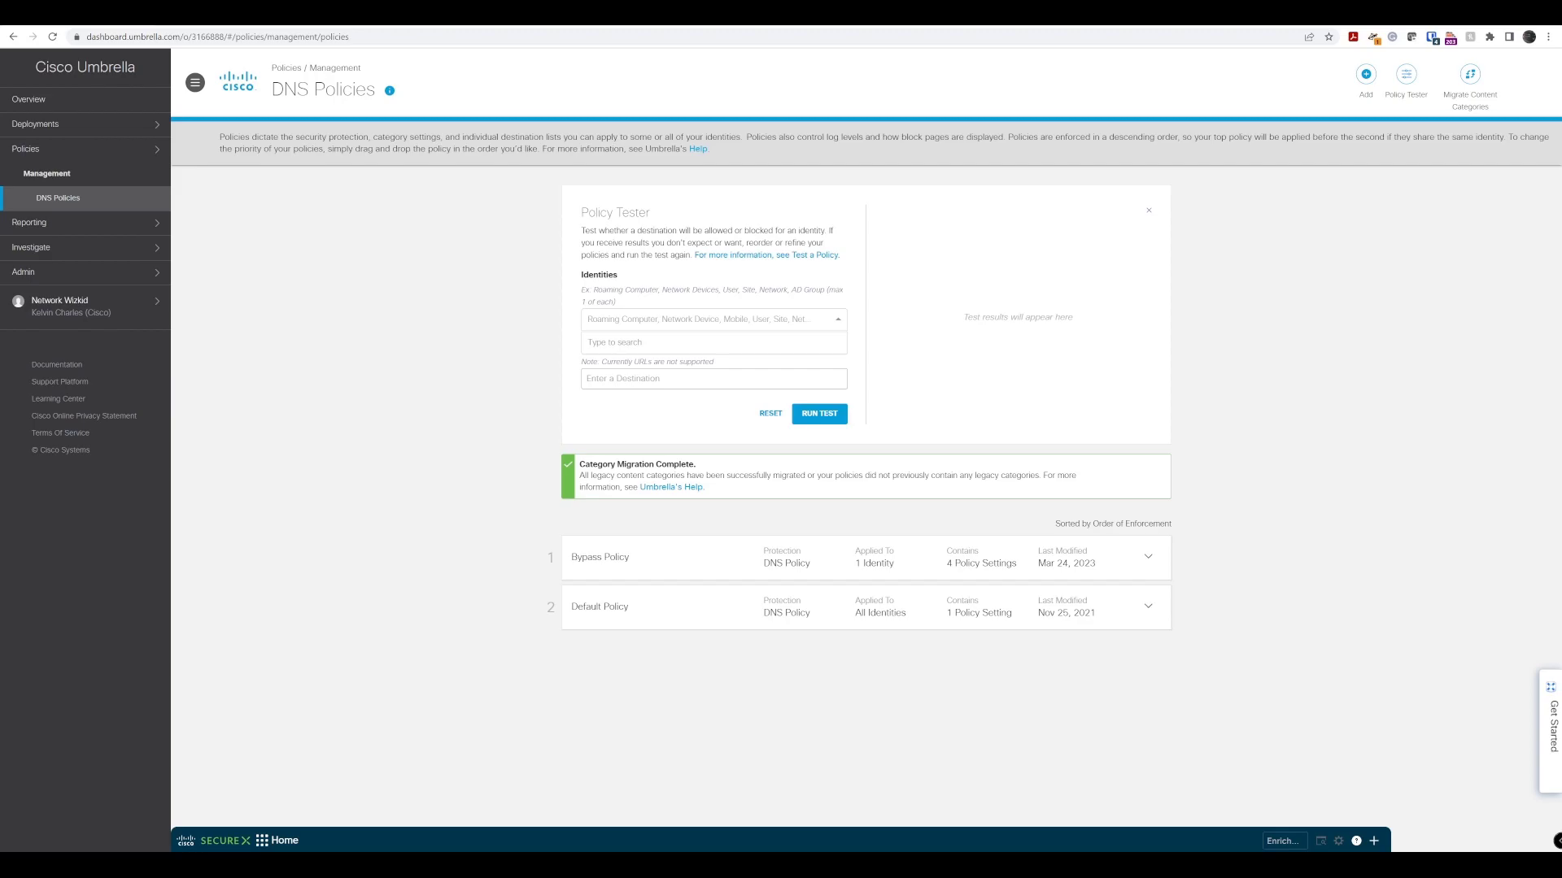
pyautogui.write('lani')
pyautogui.write('work')
pyautogui.click(655, 350)
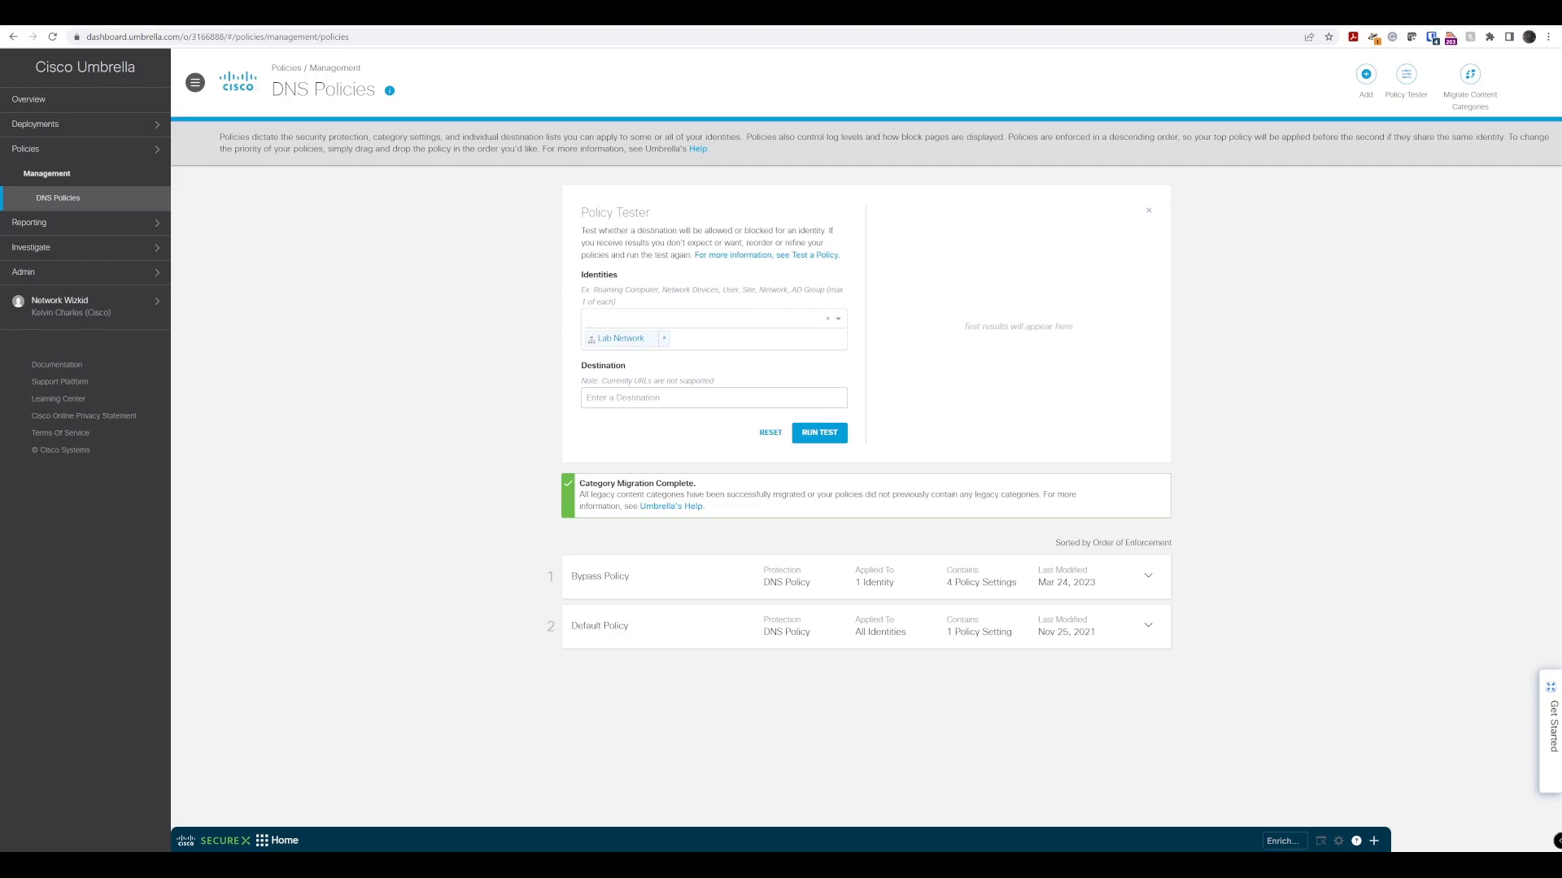
pyautogui.write('facebook.com')
pyautogui.click(823, 442)
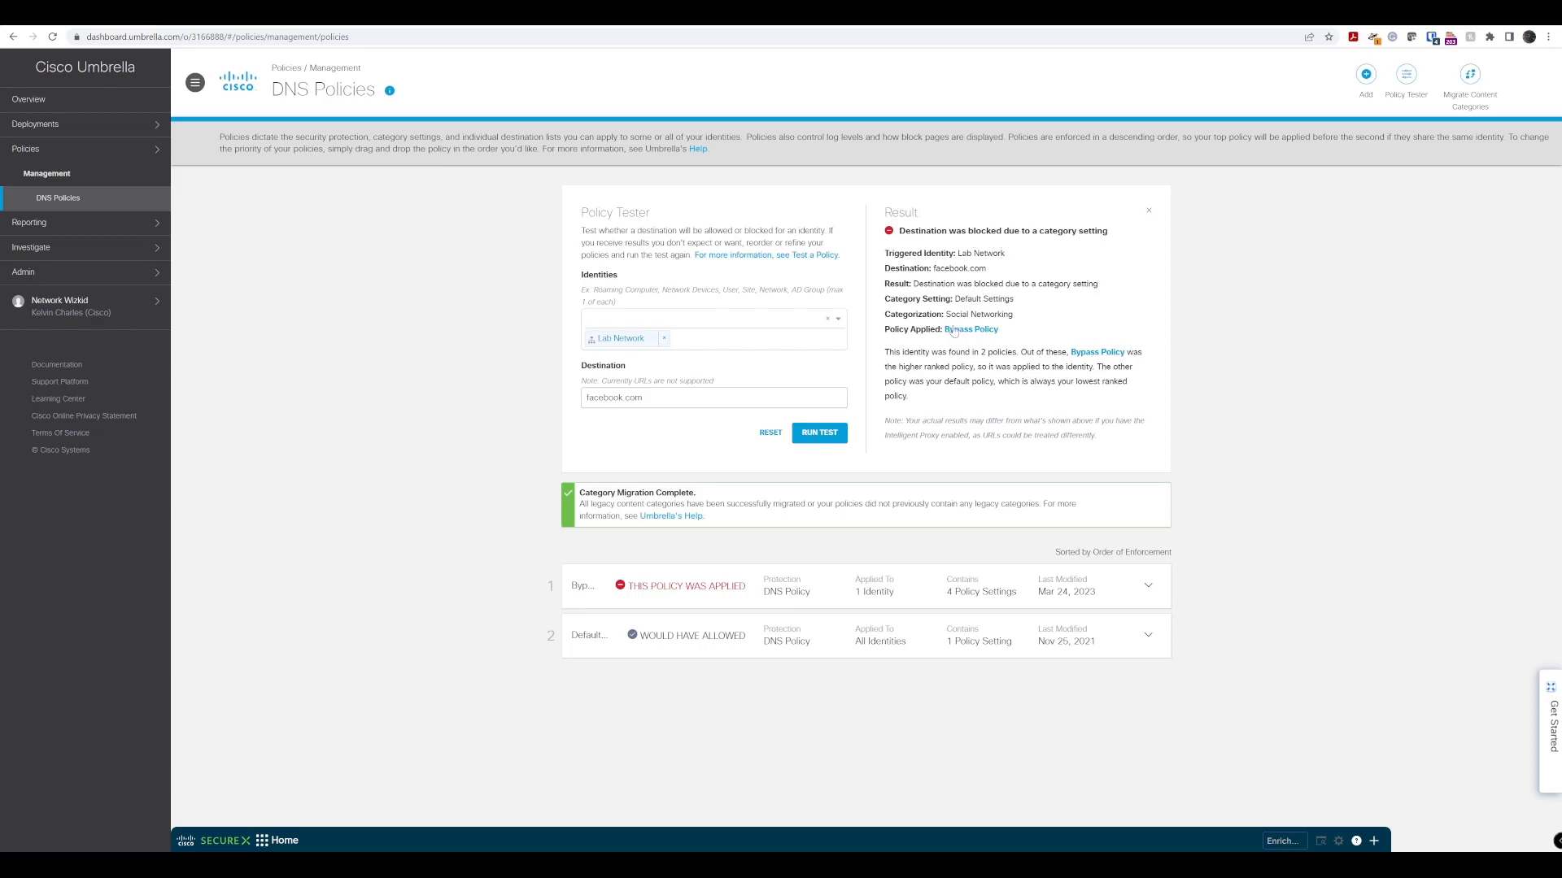
# - Highlight the Categorization: Social Networking line in the Bypass Policy block result
pyautogui.moveTo(884, 313); pyautogui.dragTo(1018, 323)
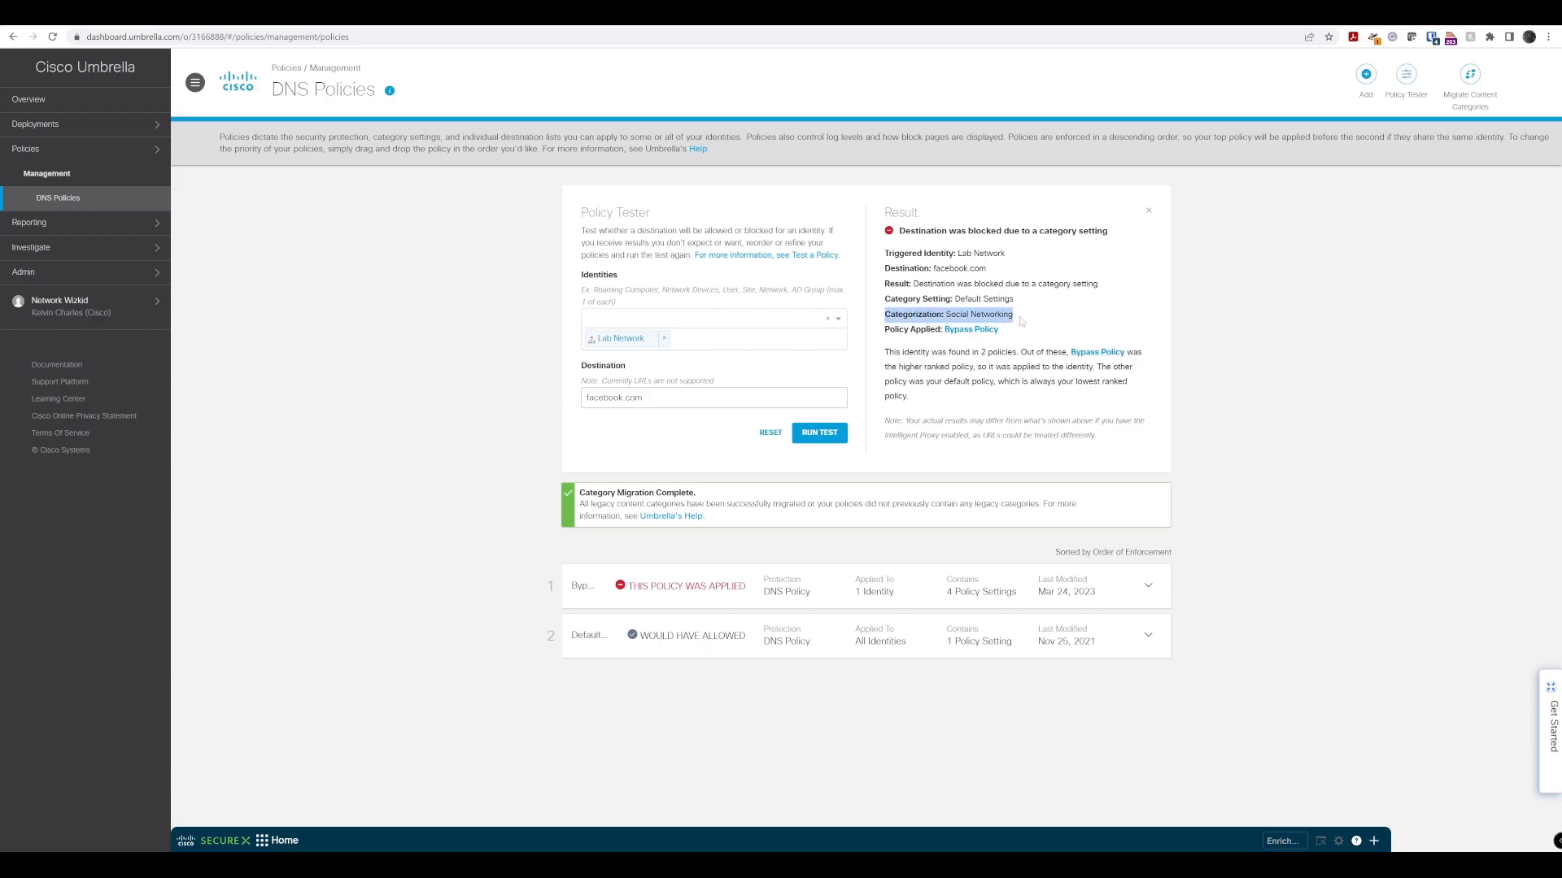